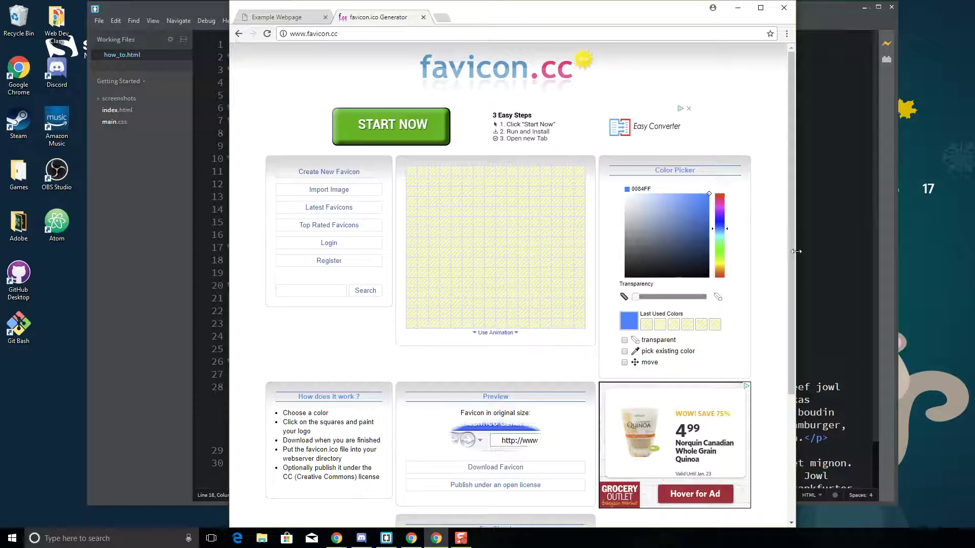
# Widen the browser window and set the favicon paint color to red FC032C
pyautogui.moveTo(799, 249); pyautogui.dragTo(936, 249)
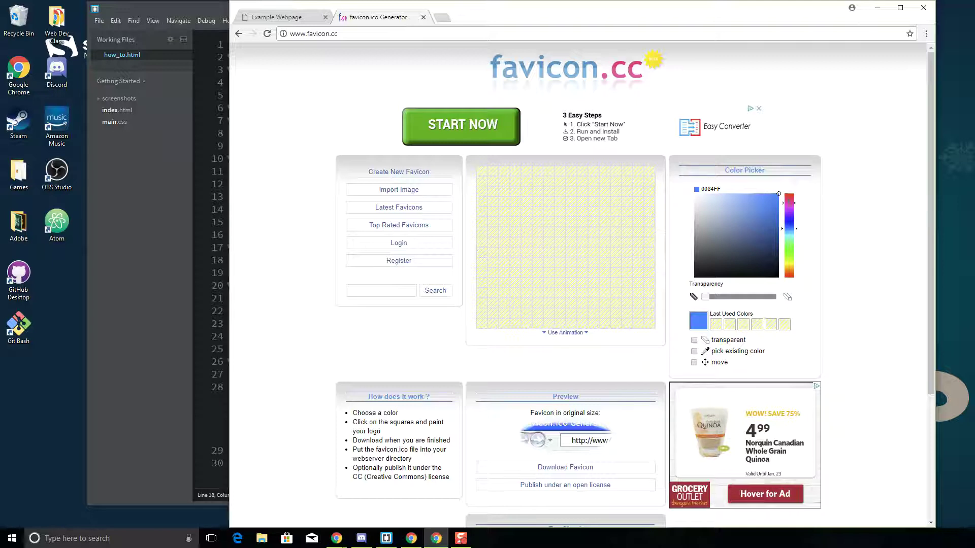
pyautogui.moveTo(789, 198); pyautogui.dragTo(789, 217)
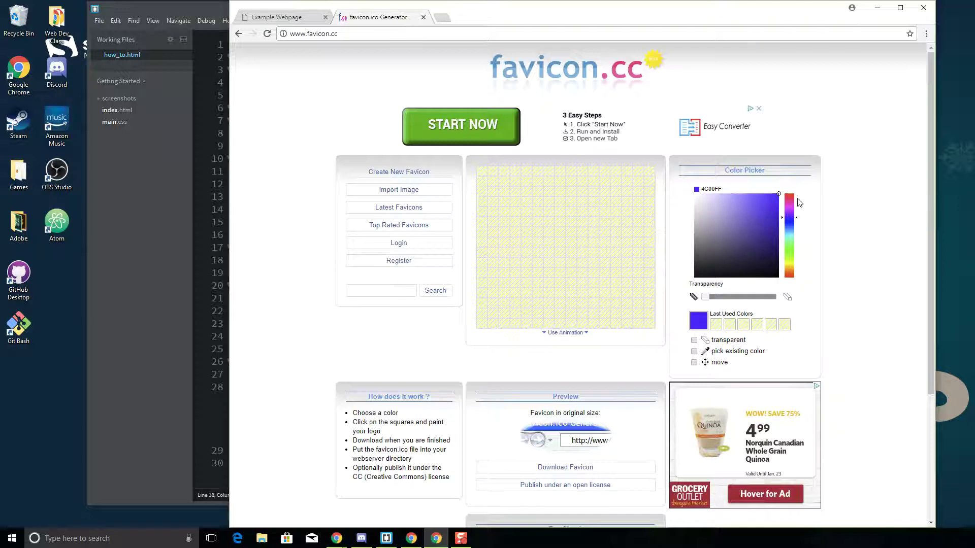
pyautogui.click(789, 196)
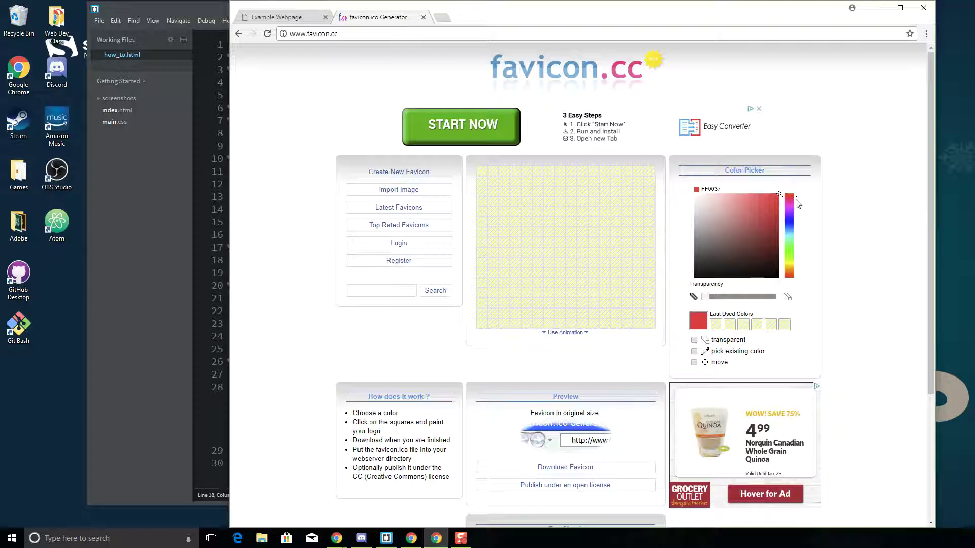
pyautogui.click(769, 203)
pyautogui.click(769, 228)
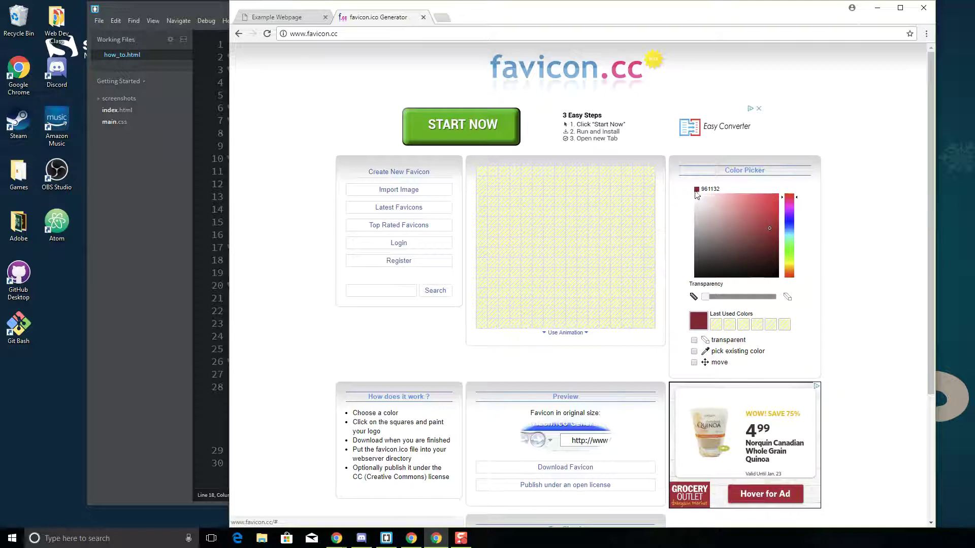
pyautogui.click(777, 192)
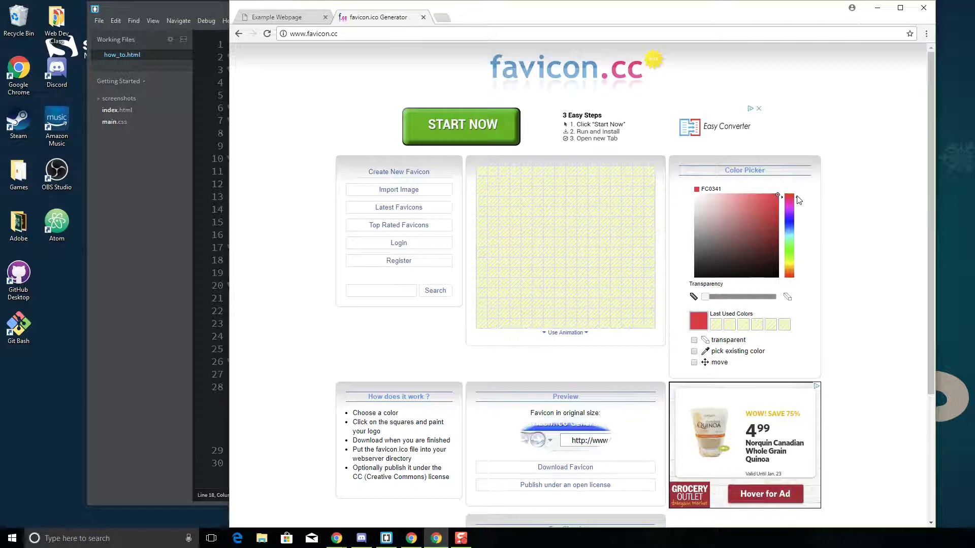
pyautogui.moveTo(797, 199)
pyautogui.mouseDown()
pyautogui.moveTo(796, 256)
pyautogui.moveTo(807, 203)
pyautogui.mouseUp()
# Paint the canvas's top-left corner red: three squares in each of the first two rows and two in the third
pyautogui.click(482, 171)
pyautogui.click(492, 172)
pyautogui.click(504, 171)
pyautogui.click(482, 182)
pyautogui.click(493, 182)
pyautogui.click(503, 182)
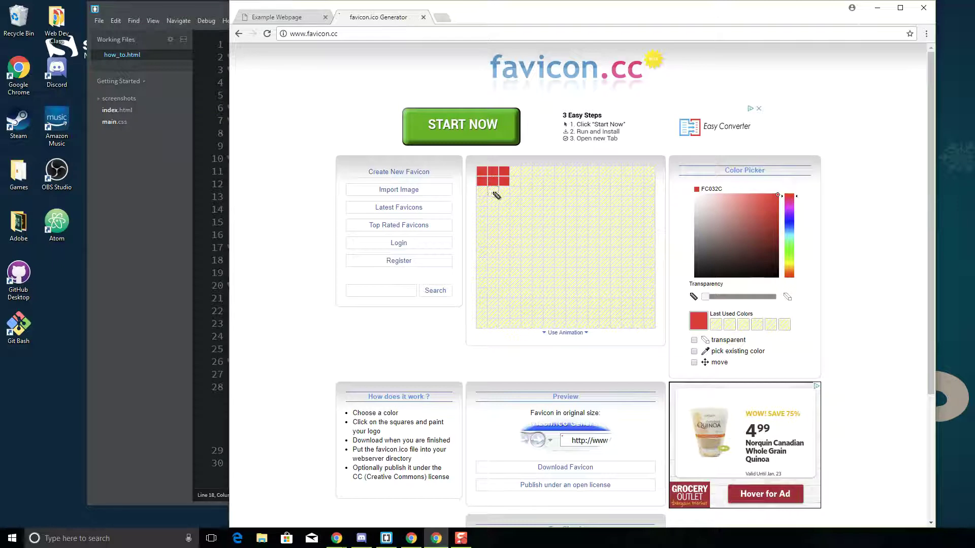
pyautogui.click(493, 192)
# Paint the rest of the canvas's leftmost column red, from the fourth row down to the last row
pyautogui.click(482, 202)
pyautogui.click(482, 212)
pyautogui.click(483, 223)
pyautogui.click(482, 232)
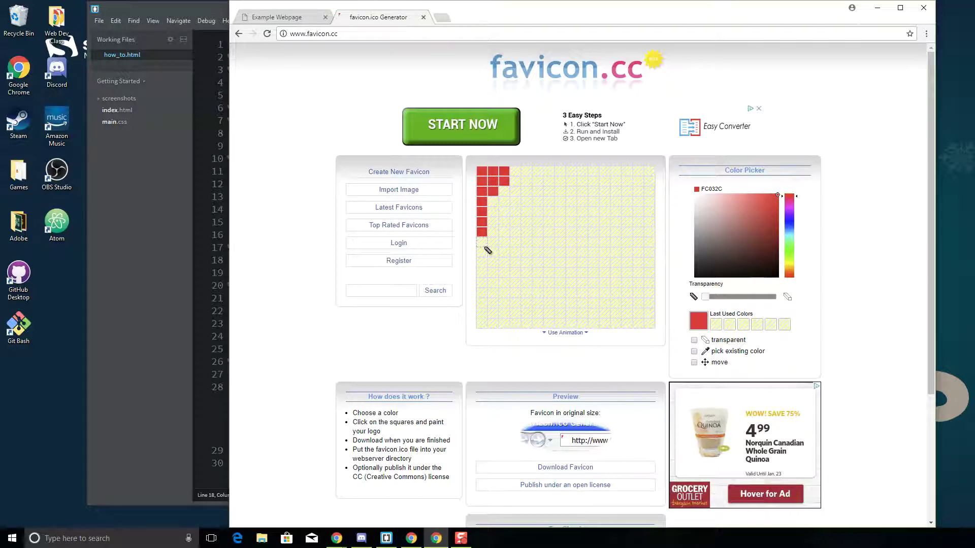
pyautogui.click(482, 242)
pyautogui.click(482, 253)
pyautogui.click(483, 263)
pyautogui.click(482, 273)
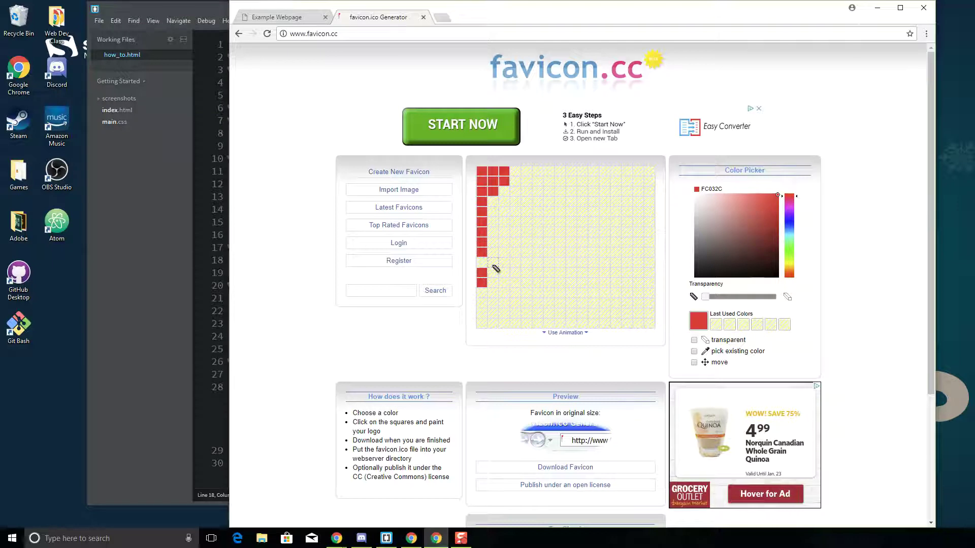
pyautogui.click(483, 284)
pyautogui.click(483, 294)
pyautogui.click(482, 304)
pyautogui.click(483, 314)
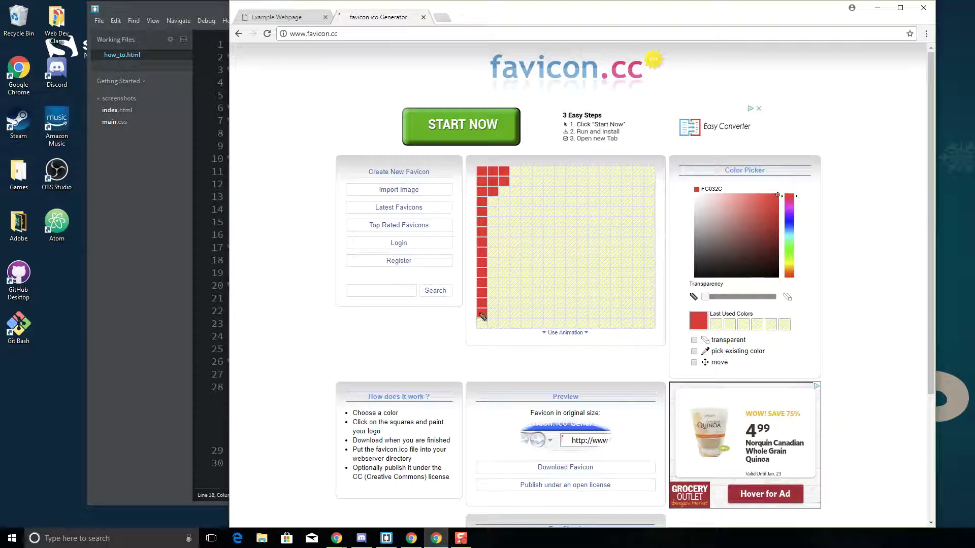
pyautogui.click(482, 324)
# Paint a stepped red corner at the canvas's bottom left, widening to four squares in the last row
pyautogui.click(493, 324)
pyautogui.click(492, 312)
pyautogui.click(503, 323)
pyautogui.click(492, 304)
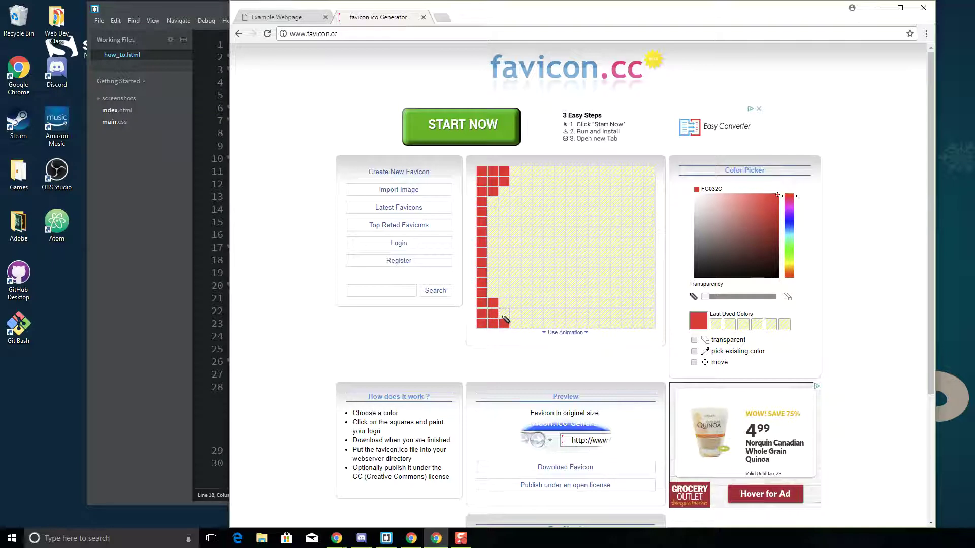
pyautogui.click(503, 314)
pyautogui.click(515, 323)
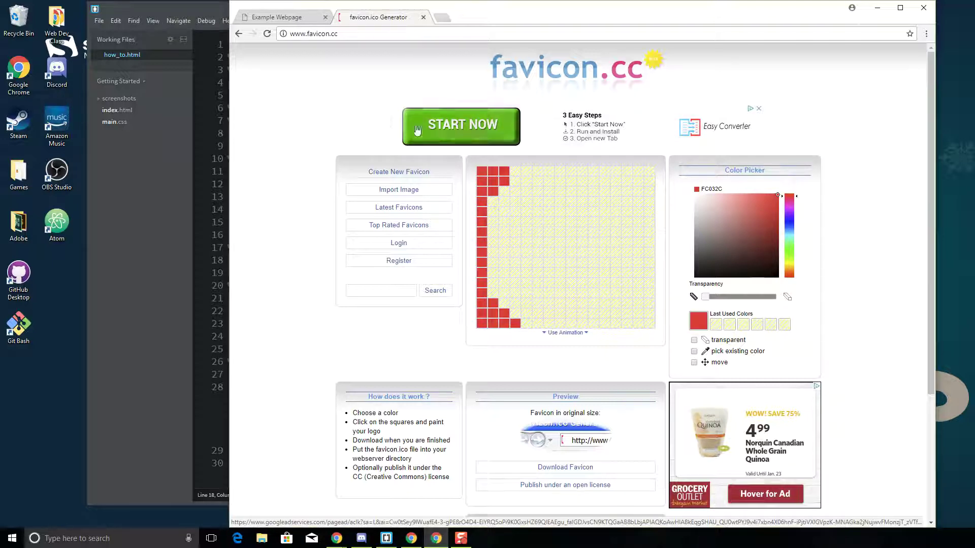
pyautogui.scroll(-4, 916, 193)
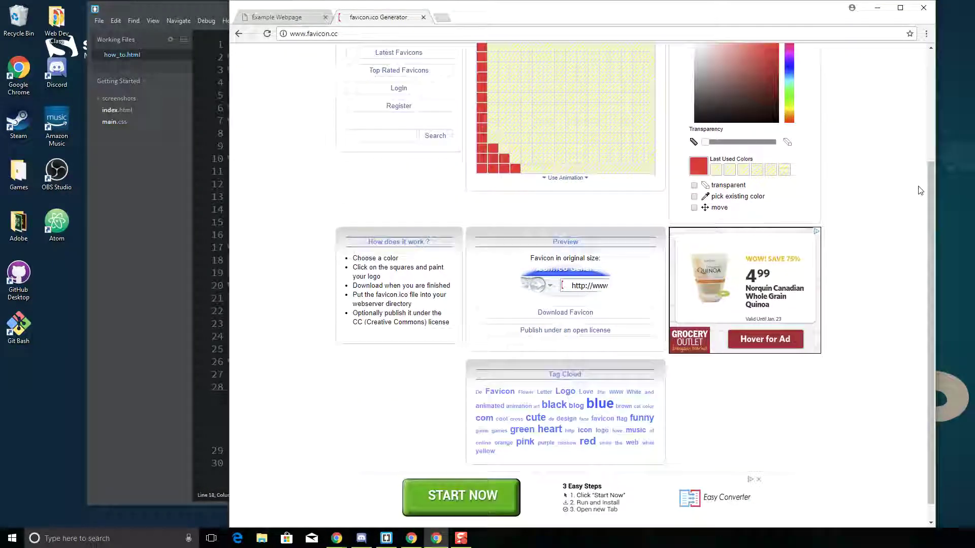
pyautogui.scroll(4, 906, 241)
pyautogui.scroll(-4, 439, 474)
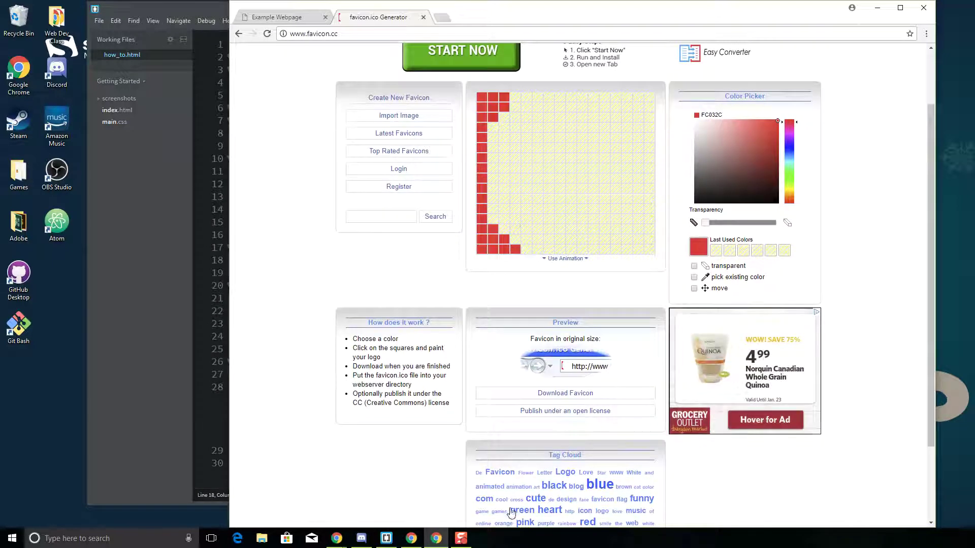
pyautogui.scroll(7, 829, 376)
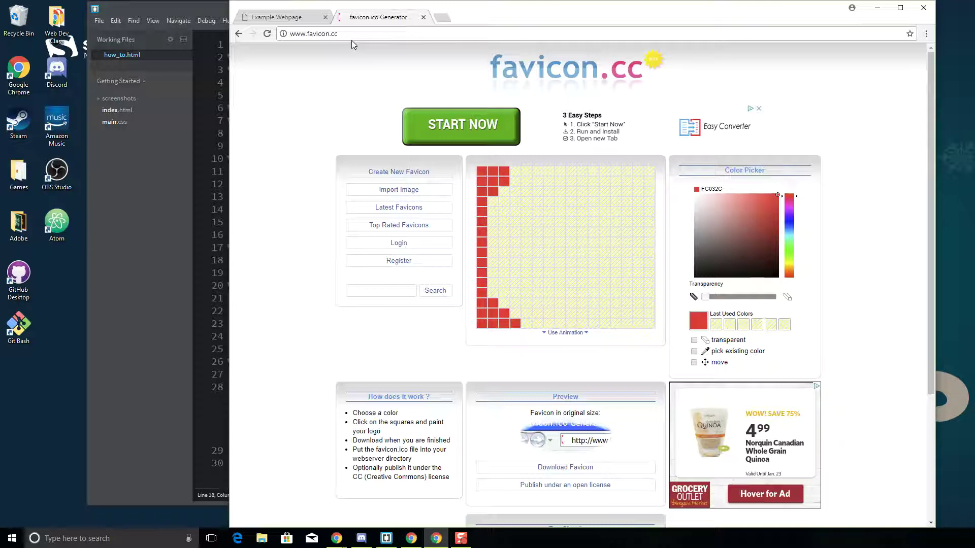
pyautogui.click(460, 539)
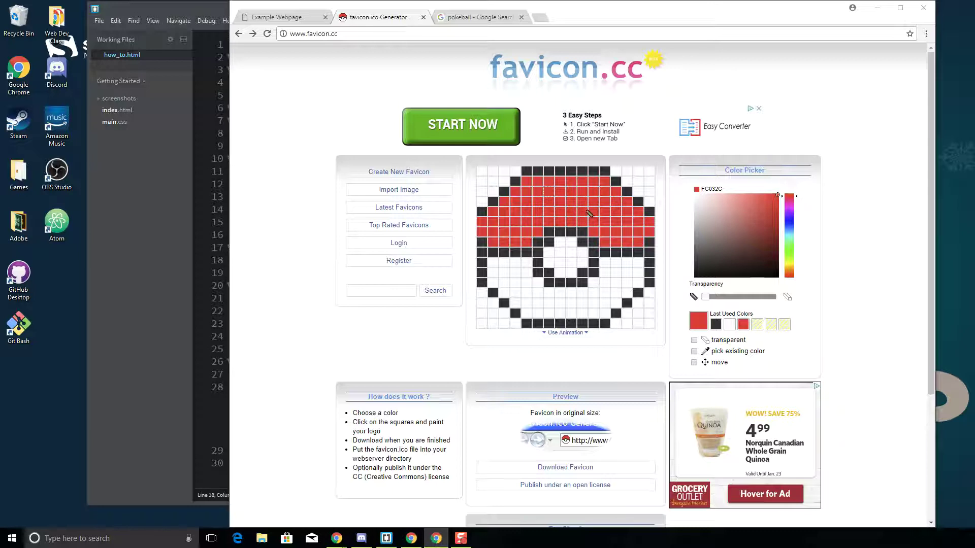
# Paint a two-column black stripe through the middle of the pokeball's red half and repaint it red
pyautogui.click(716, 324)
pyautogui.moveTo(560, 178)
pyautogui.mouseDown()
pyautogui.moveTo(564, 225)
pyautogui.moveTo(560, 203)
pyautogui.moveTo(573, 187)
pyautogui.mouseUp()
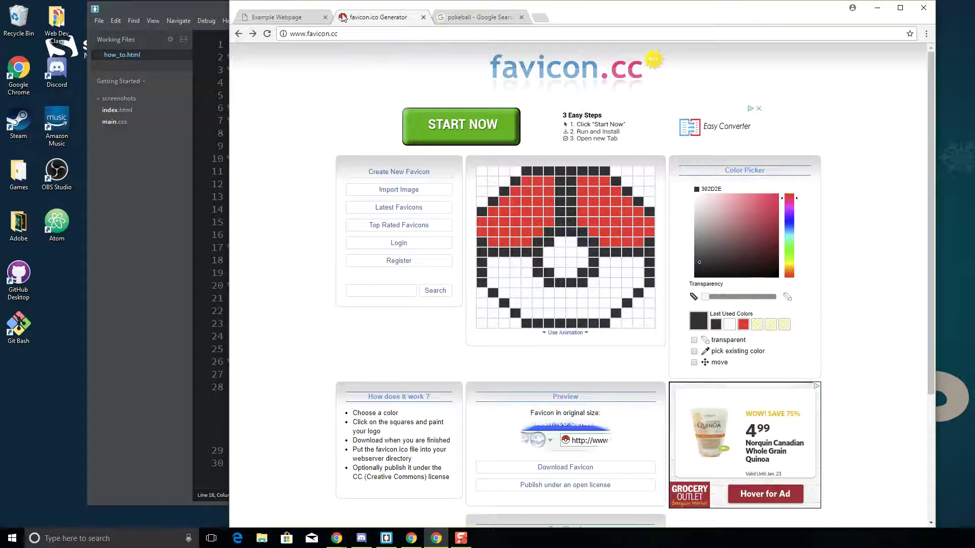
pyautogui.click(743, 325)
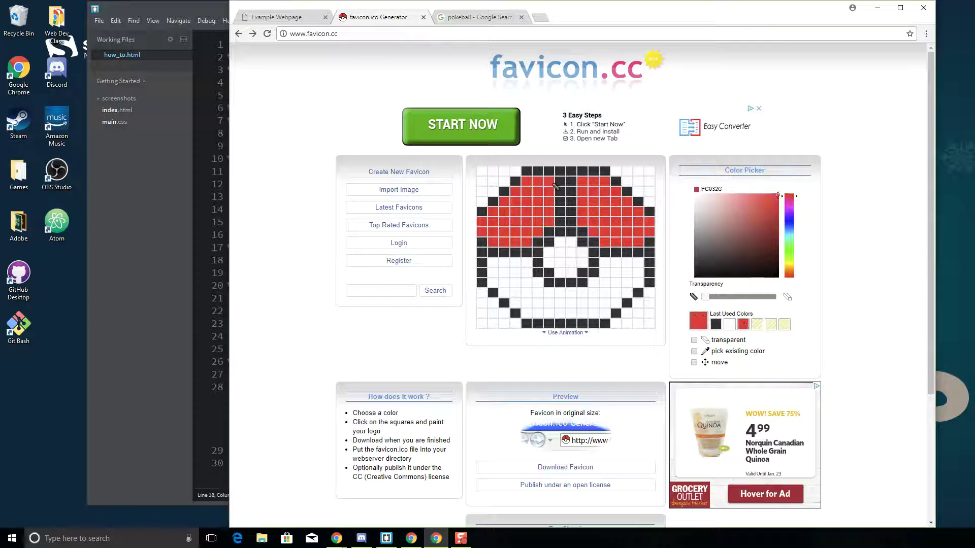
pyautogui.moveTo(569, 186)
pyautogui.mouseDown()
pyautogui.moveTo(578, 221)
pyautogui.moveTo(559, 203)
pyautogui.moveTo(573, 214)
pyautogui.moveTo(571, 202)
pyautogui.mouseUp()
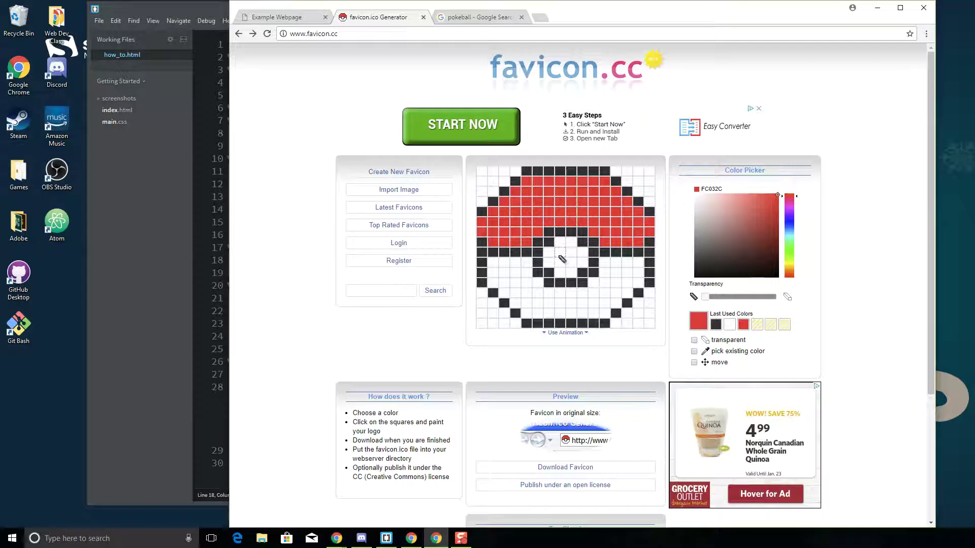
# Download the finished pokeball favicon as favicon.ico
pyautogui.scroll(-1, 561, 262)
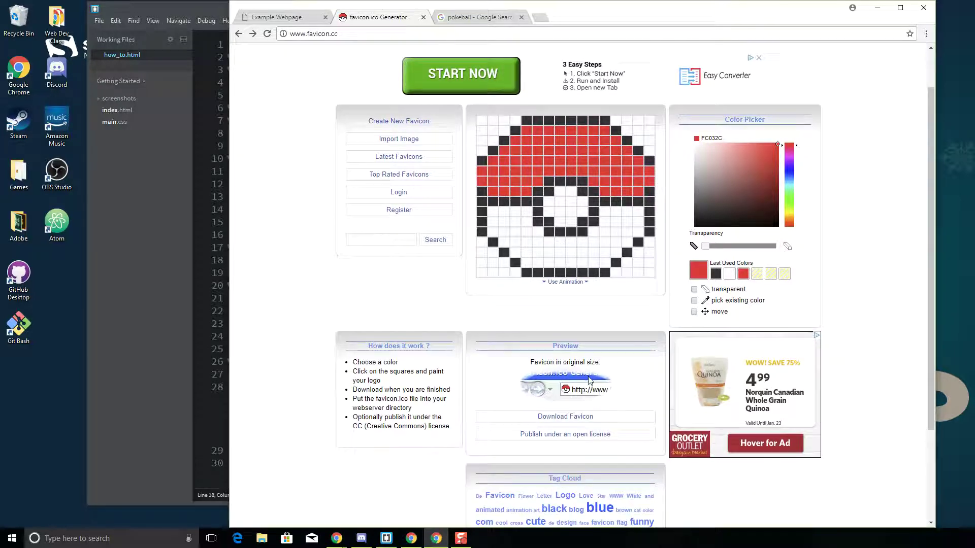
pyautogui.click(564, 420)
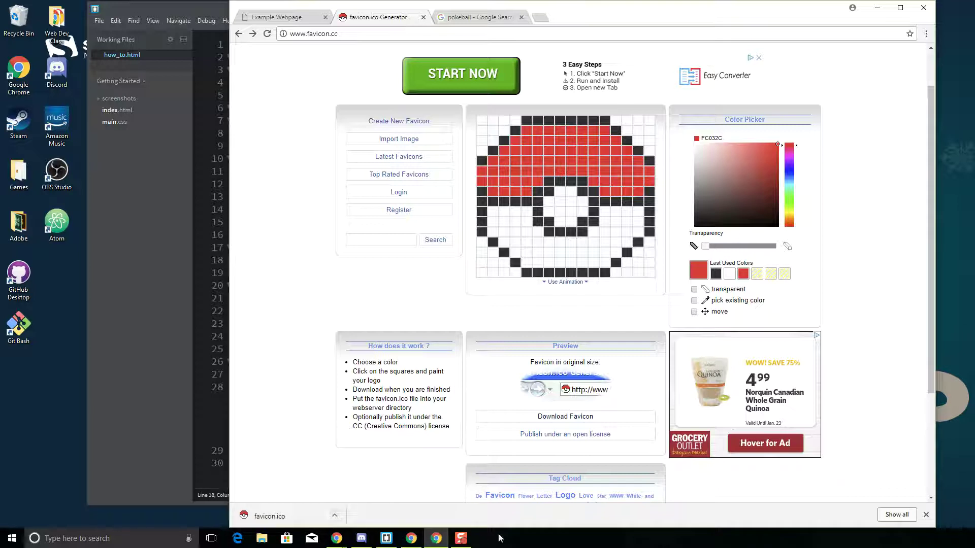
pyautogui.moveTo(460, 543)
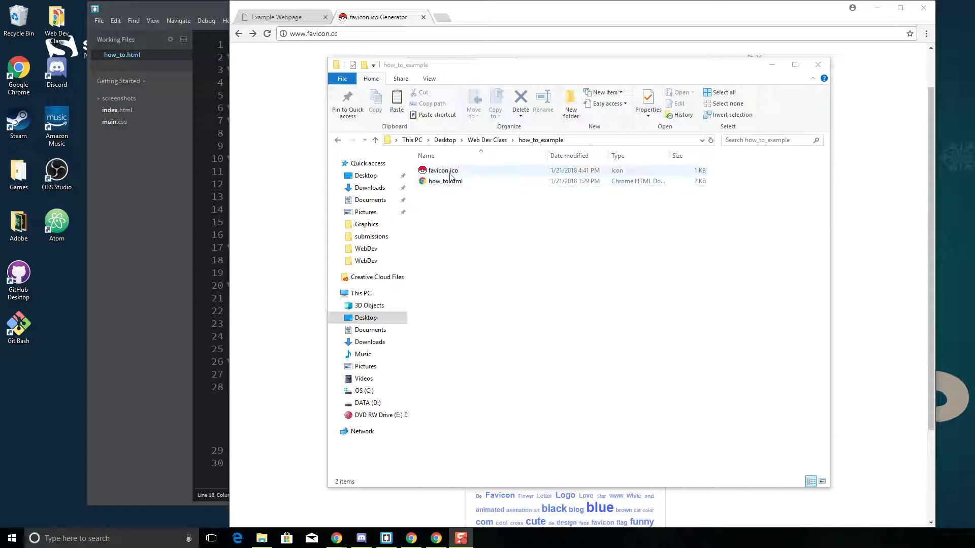
# Minimize the how_to_example folder and browser windows and switch to how_to.html in Brackets
pyautogui.click(771, 69)
pyautogui.click(876, 7)
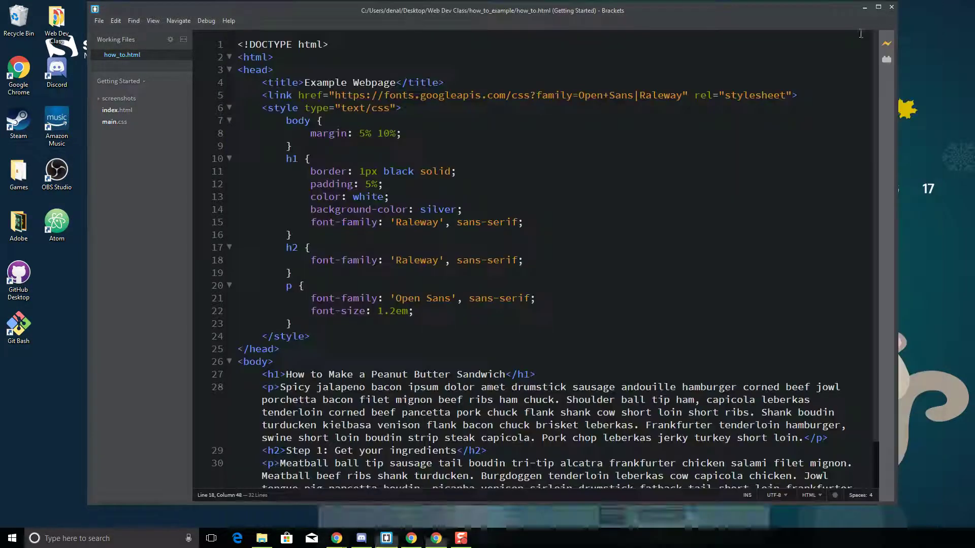
pyautogui.scroll(-2, 426, 219)
pyautogui.scroll(2, 427, 219)
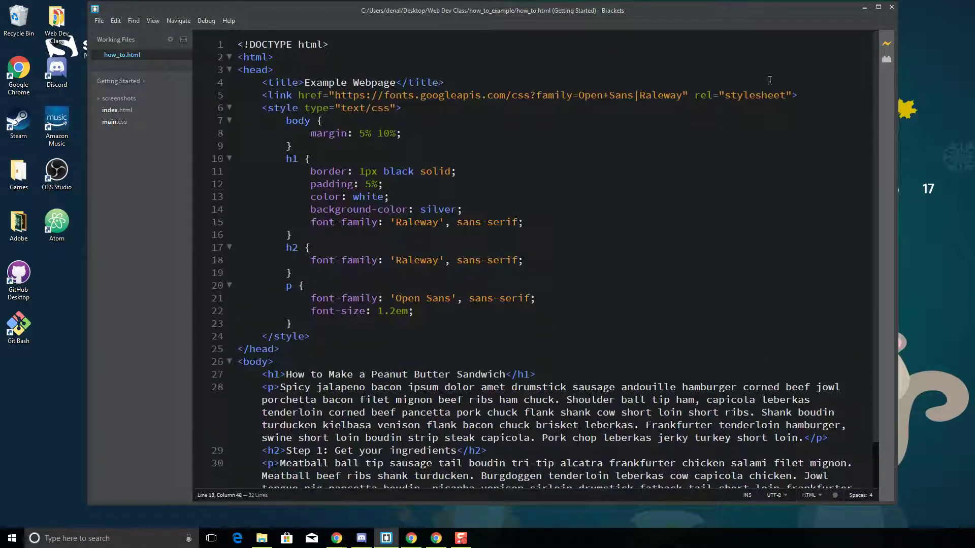
pyautogui.scroll(-2, 840, 93)
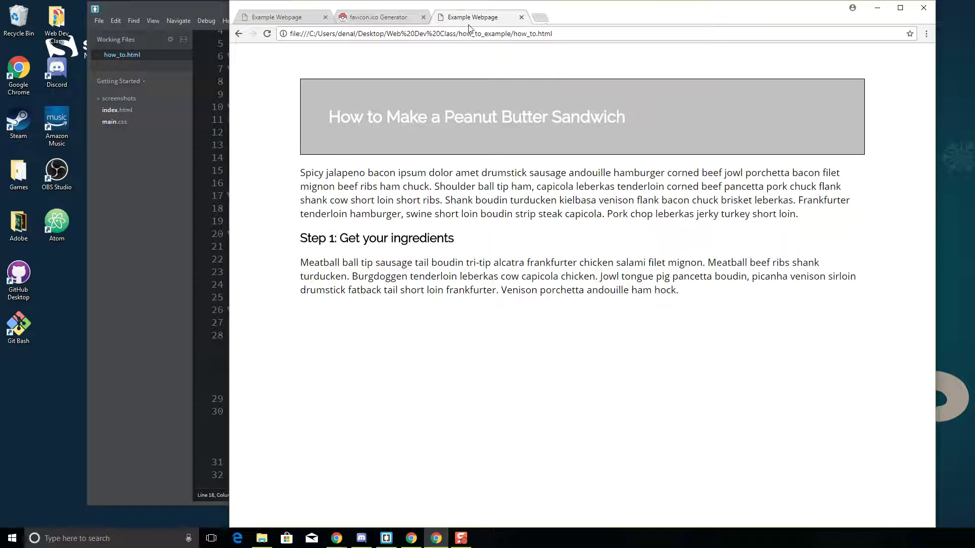
pyautogui.click(877, 7)
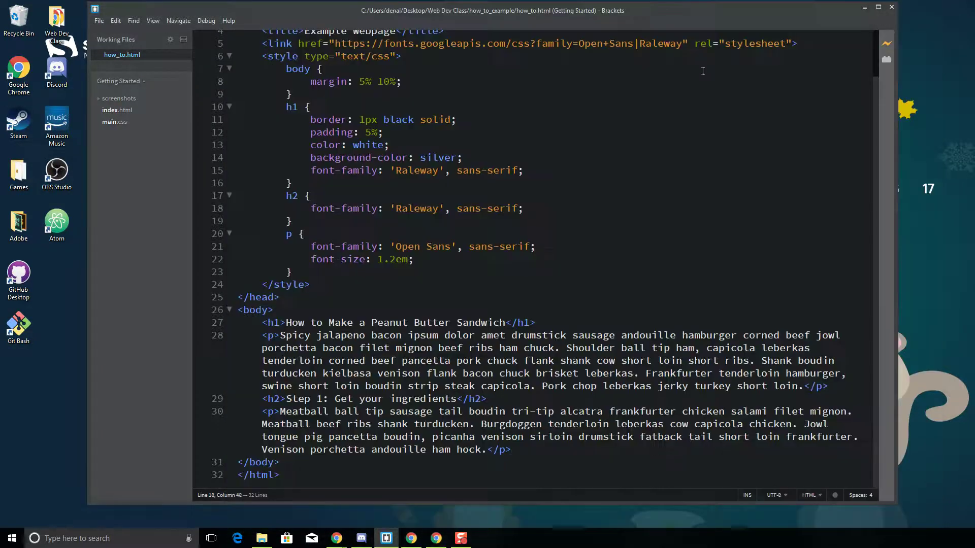
pyautogui.scroll(2, 703, 71)
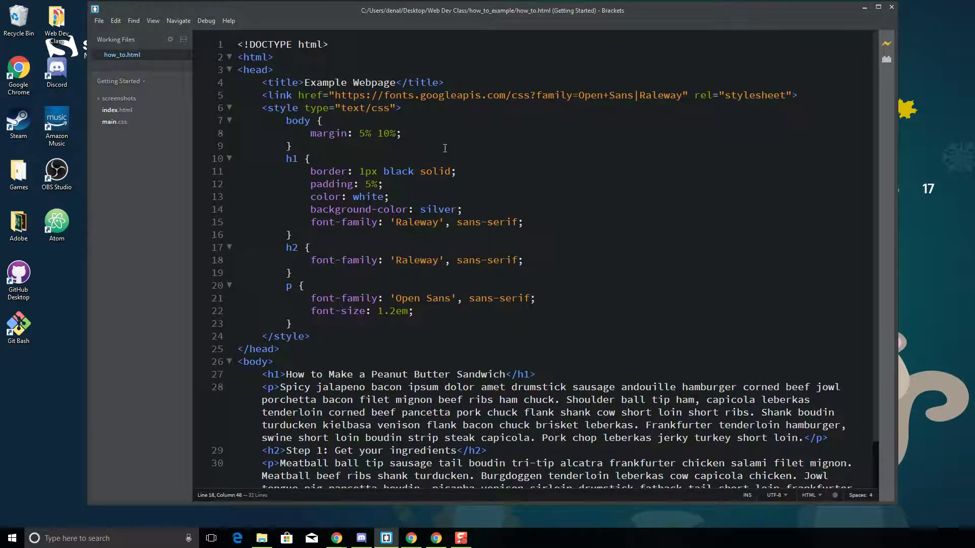
# Start a link element with rel="shortcut icon" on a new line below the title in the head
pyautogui.click(255, 69)
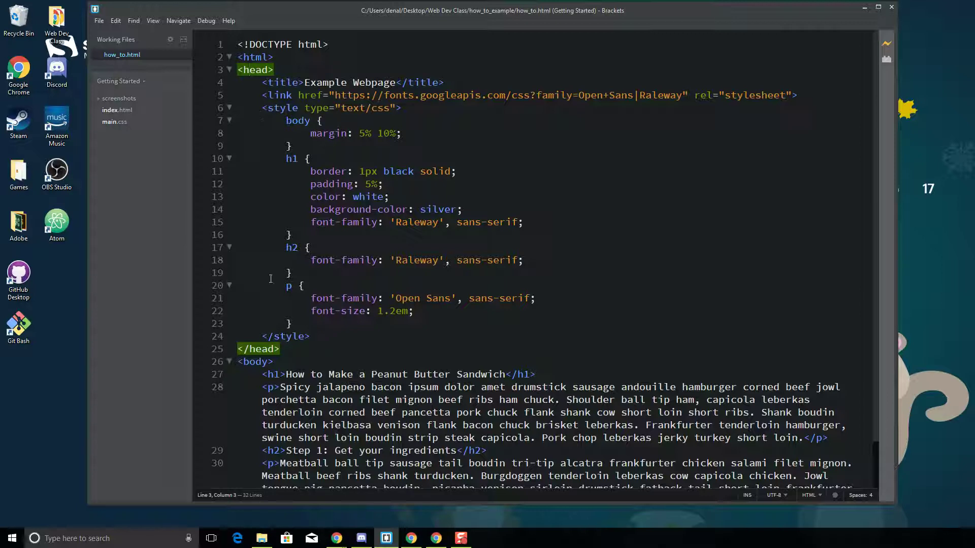
pyautogui.click(584, 82)
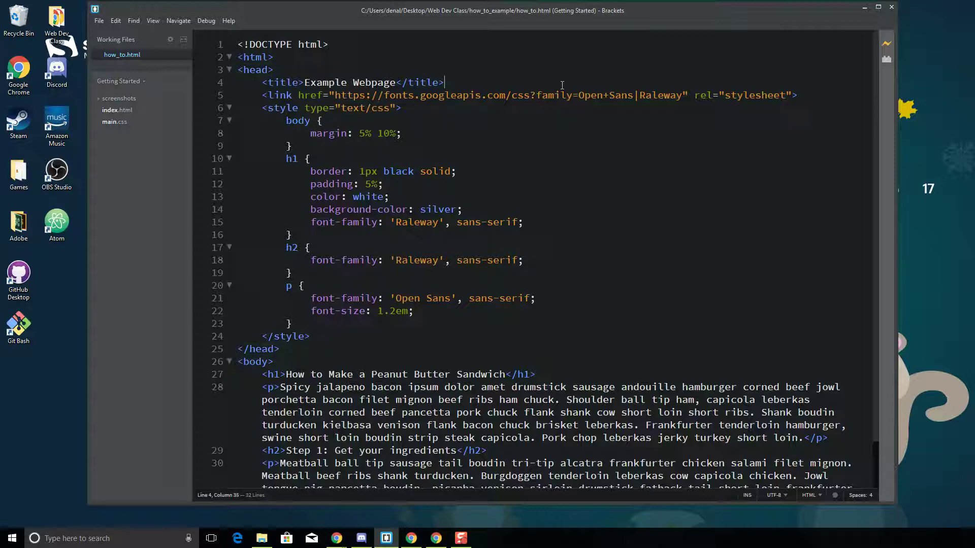
pyautogui.press('Return')
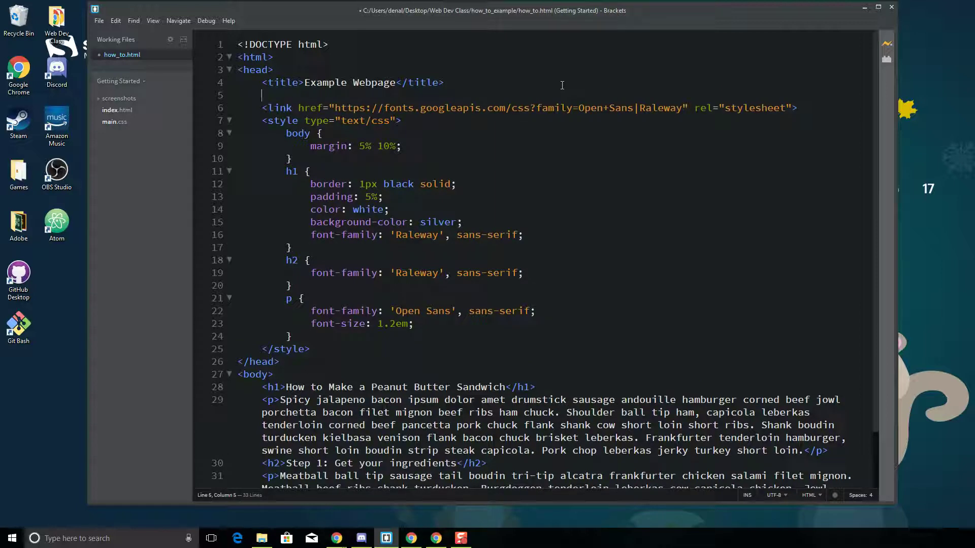
pyautogui.write('<l')
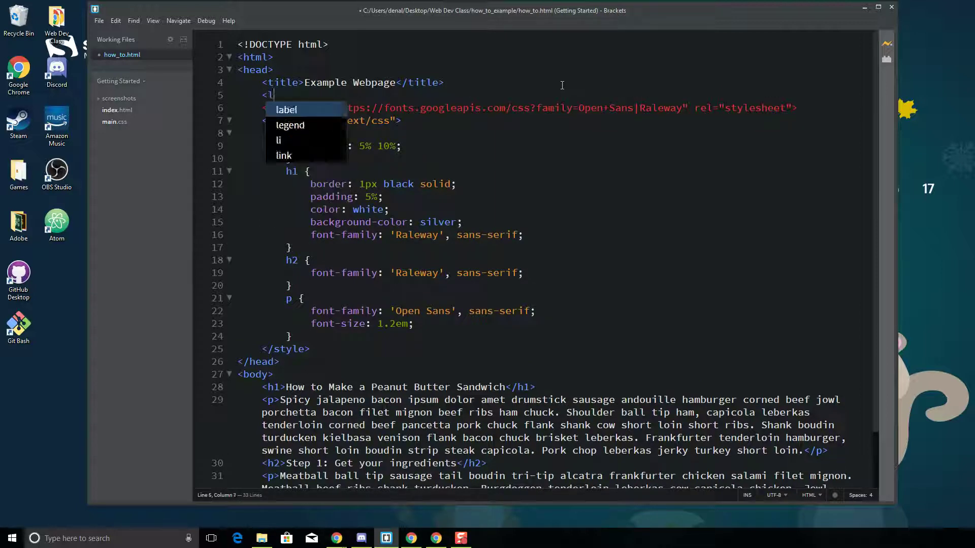
pyautogui.write('ink rel')
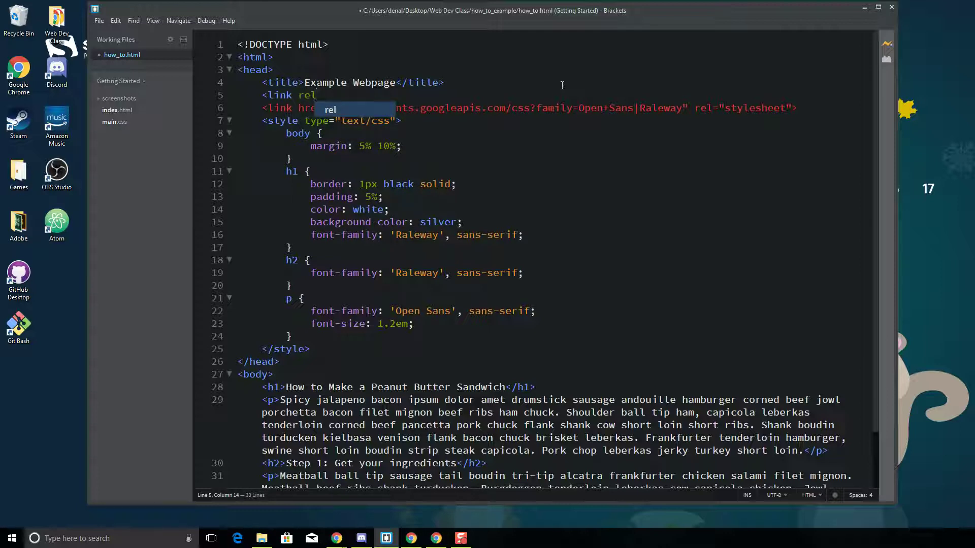
pyautogui.press('Return')
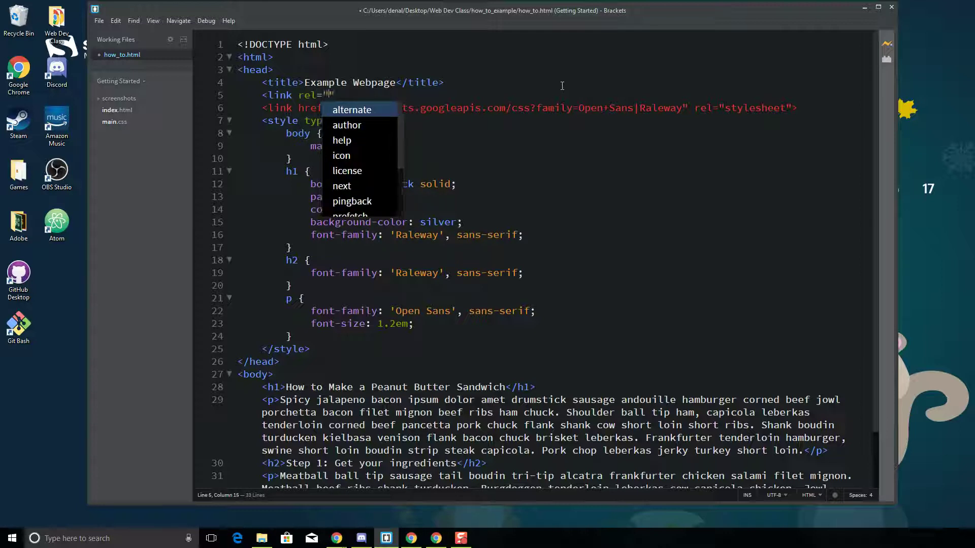
pyautogui.write('sho')
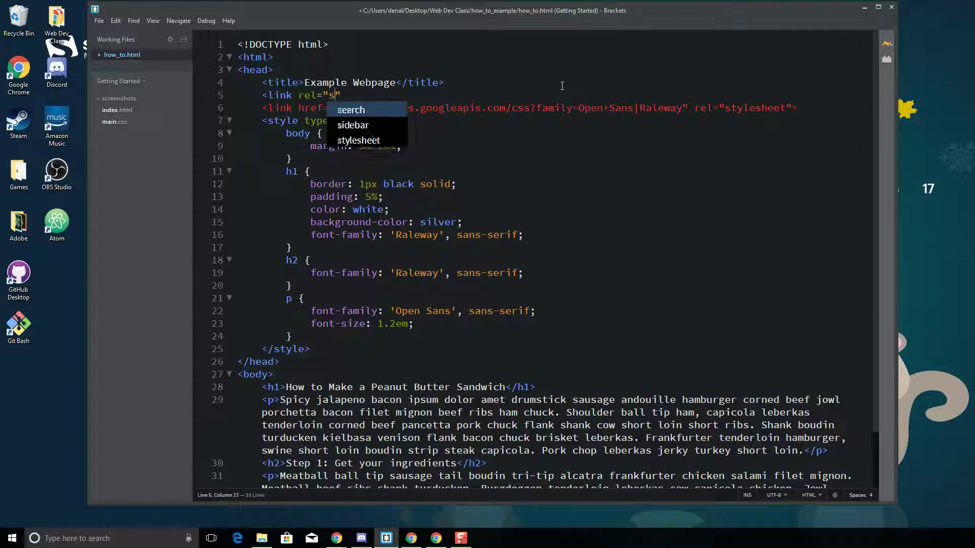
pyautogui.write('rt')
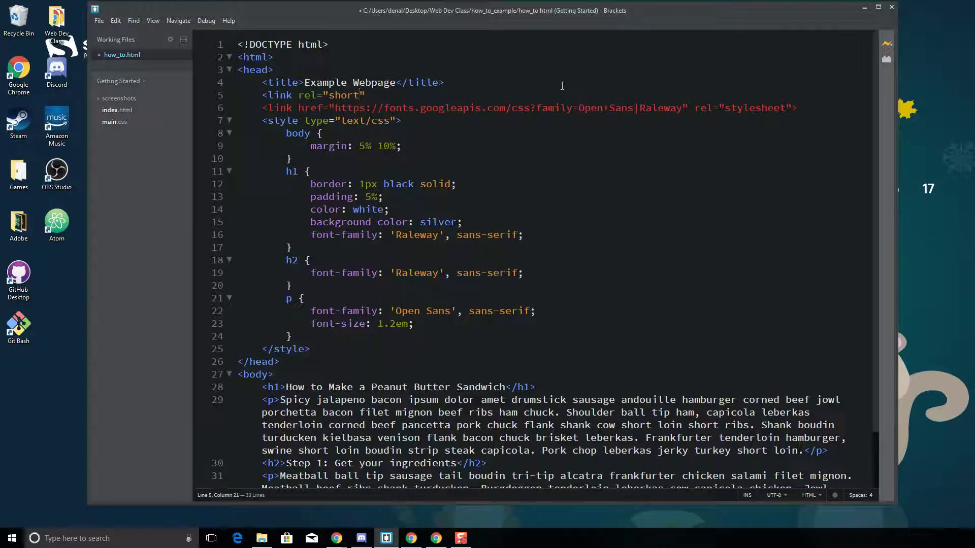
pyautogui.write('cut icon" ')
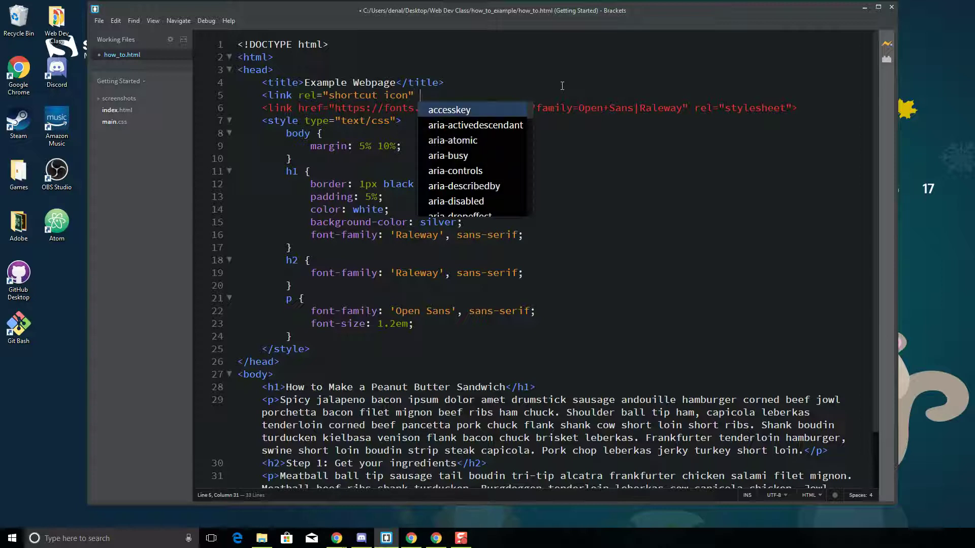
# Complete the shortcut icon link with href="favicon.ico" and save how_to.html
pyautogui.write('h')
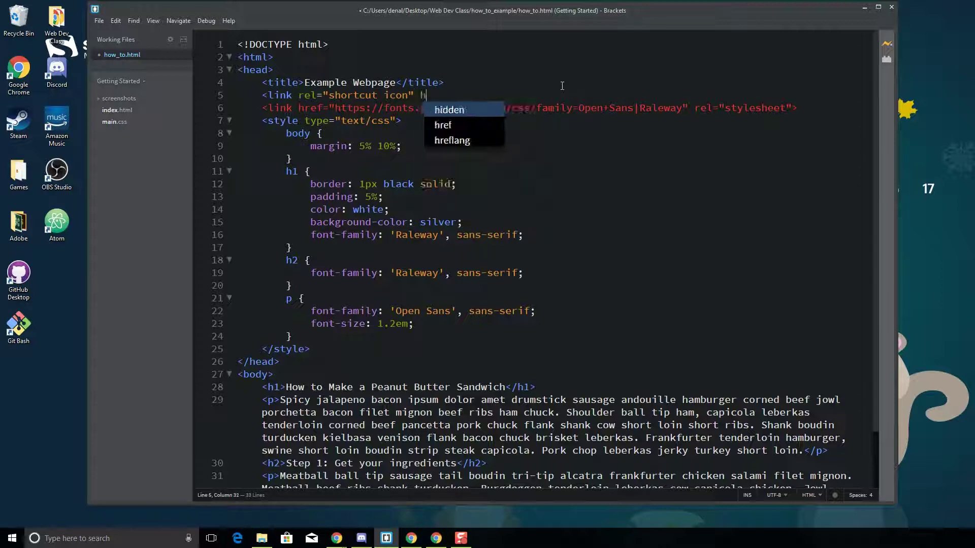
pyautogui.write('ref')
pyautogui.press('Return')
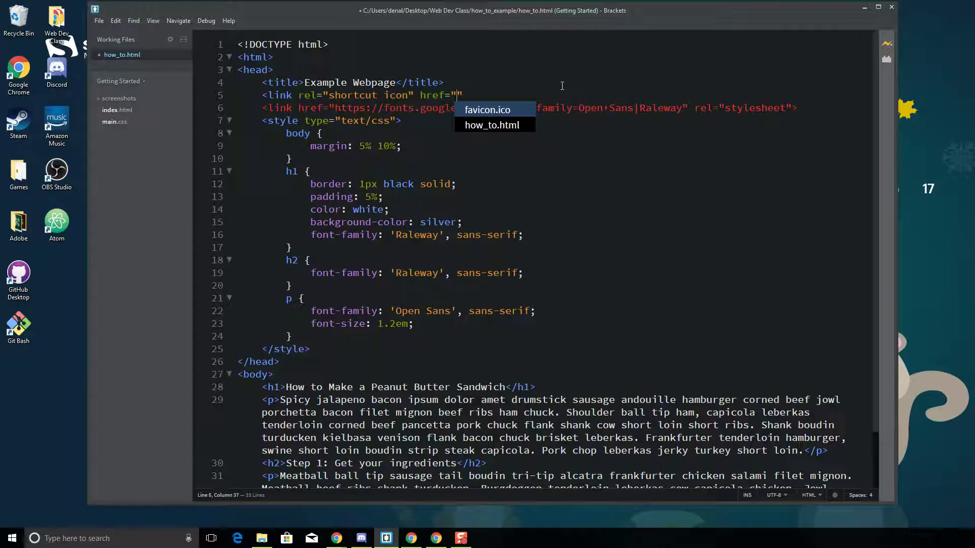
pyautogui.press('Return')
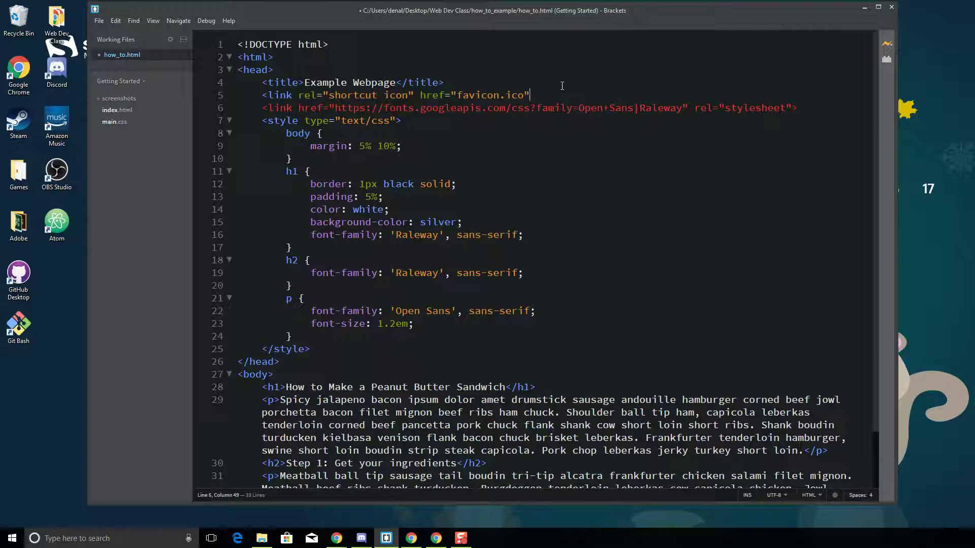
pyautogui.write('>')
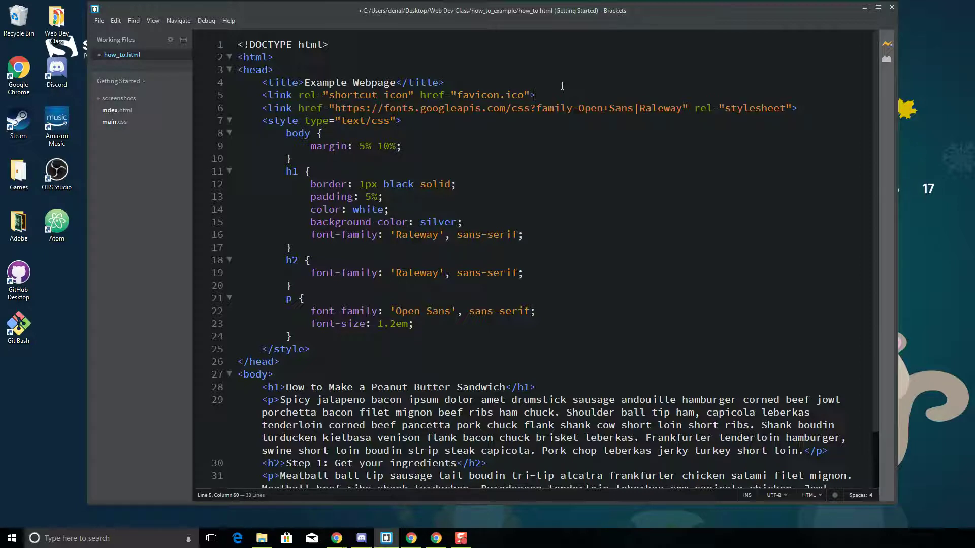
pyautogui.click(99, 20)
pyautogui.click(123, 97)
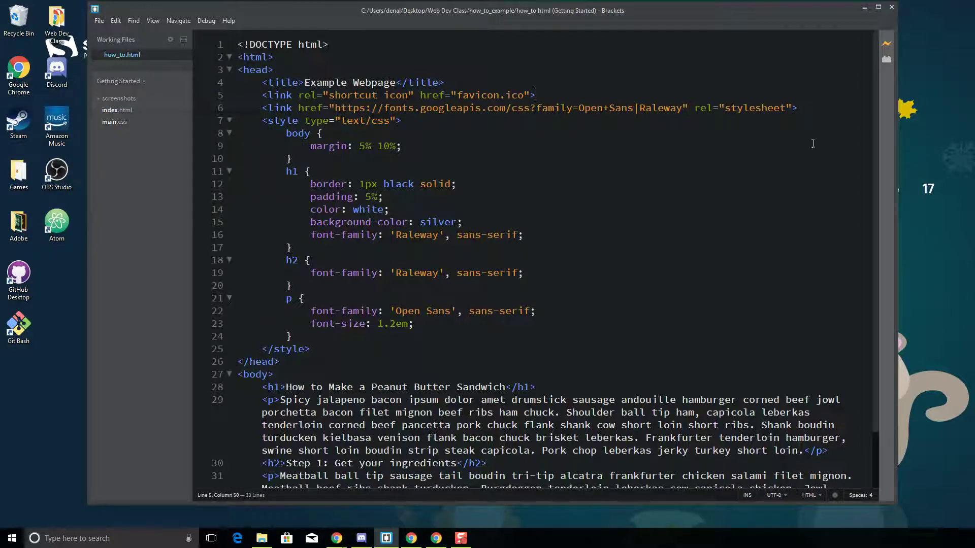
# Preview how_to.html in the browser and move its window down so the link code stays visible for checking the favicon
pyautogui.click(886, 43)
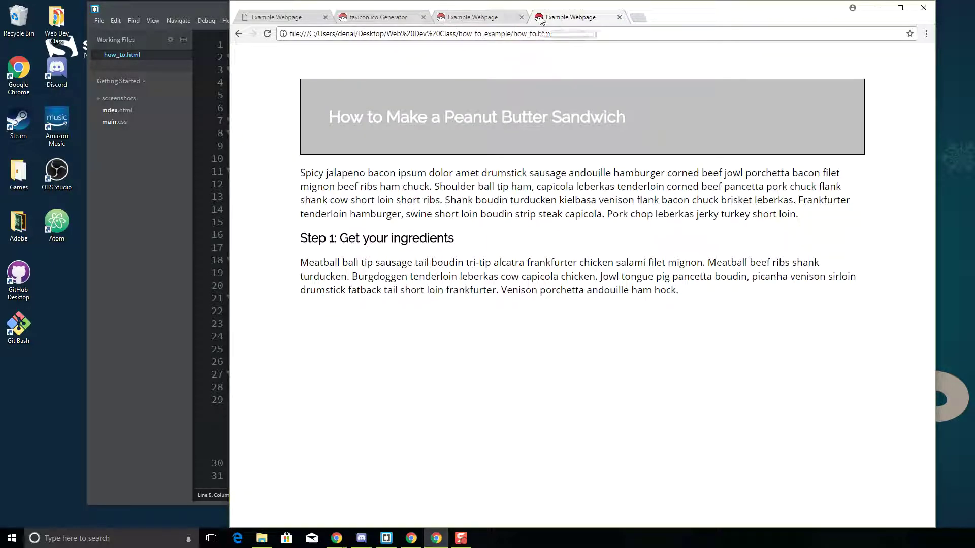
pyautogui.moveTo(540, 20); pyautogui.dragTo(517, 186)
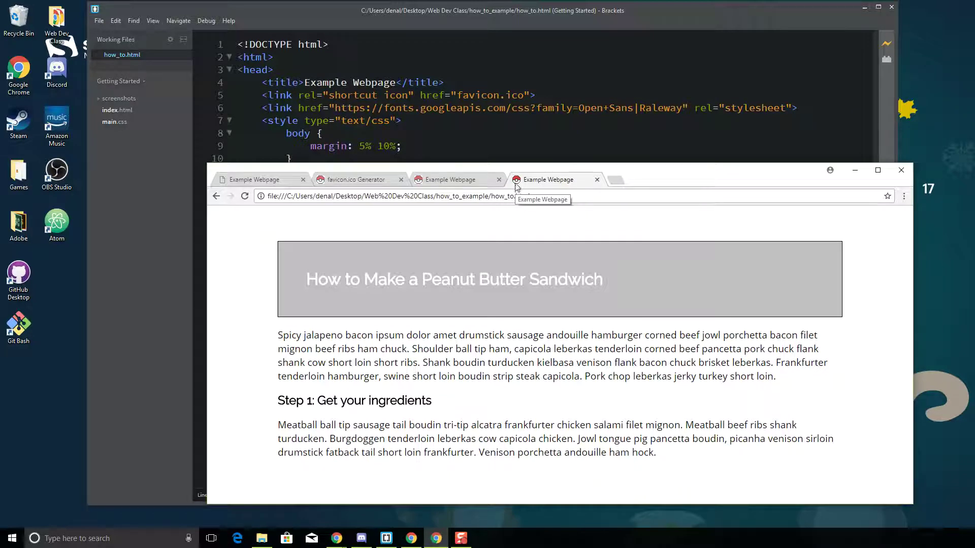
pyautogui.moveTo(658, 184); pyautogui.dragTo(659, 191)
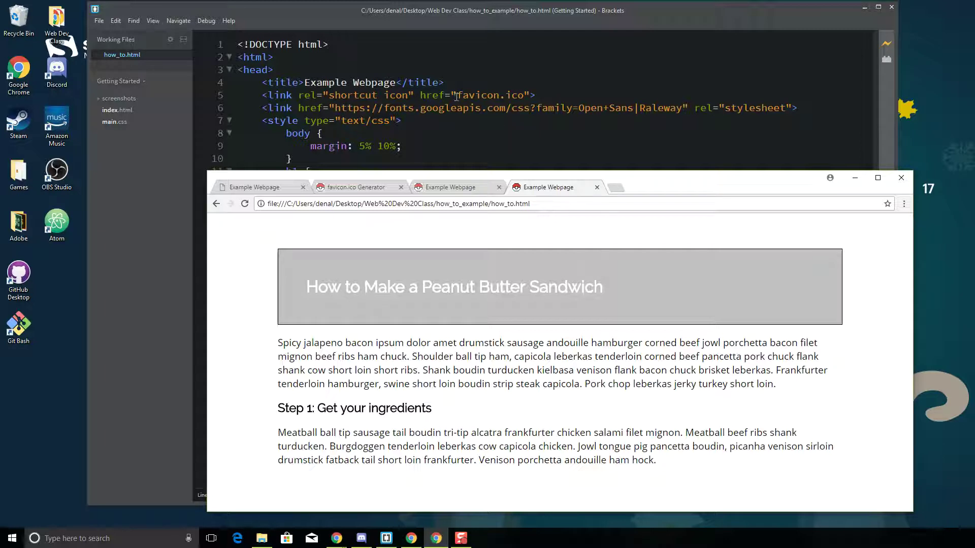
pyautogui.moveTo(472, 96)
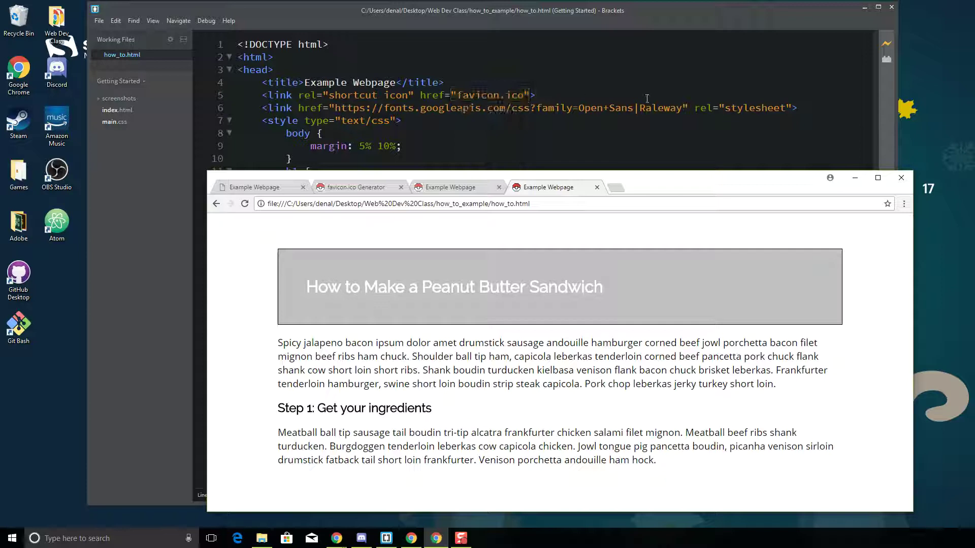